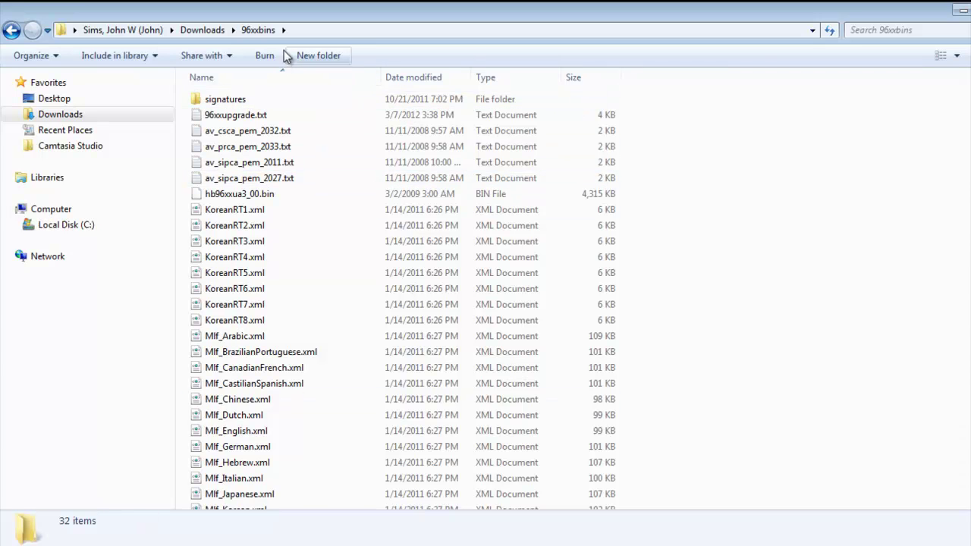
# Select av_sipca_pem_2027.txt in the 96xxbins folder and bring up its shortcut menu.
pyautogui.click(253, 30)
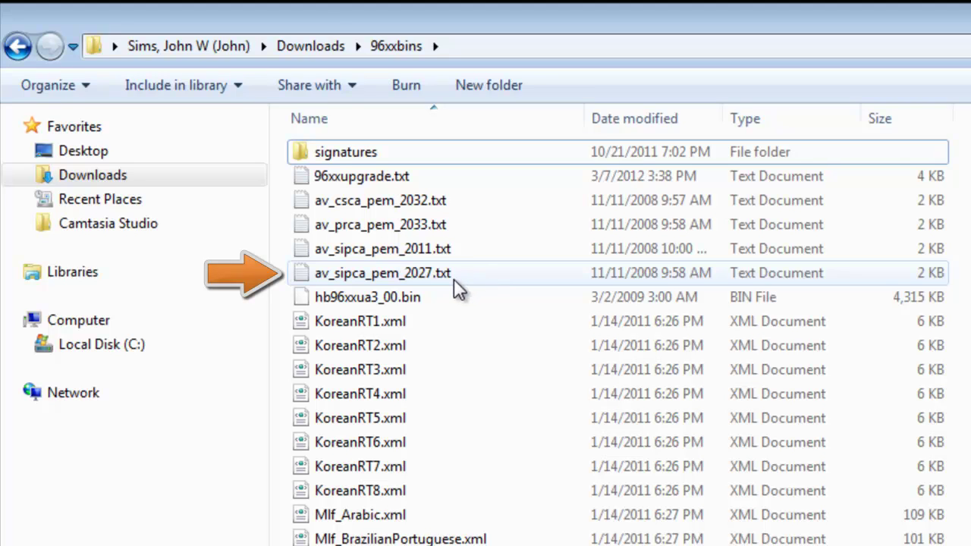
pyautogui.click(328, 277)
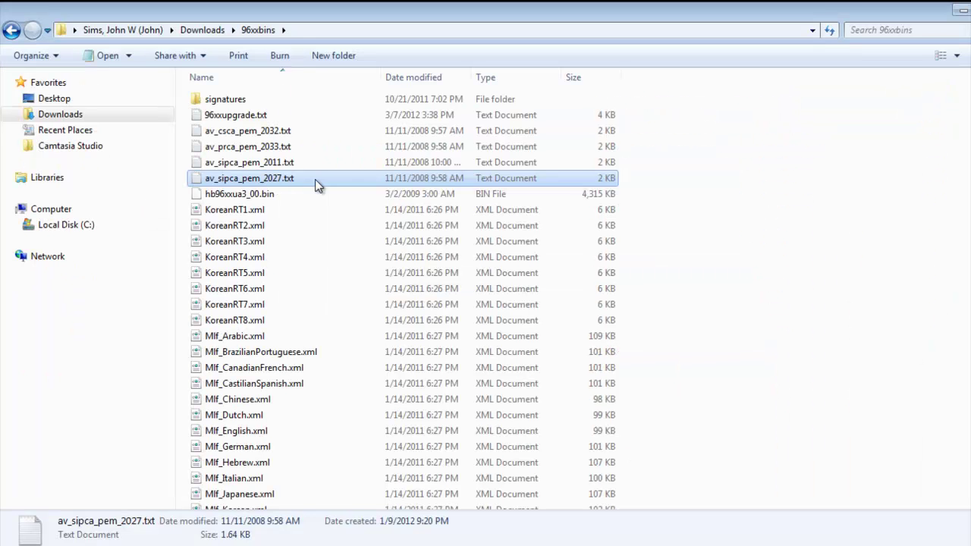
pyautogui.rightClick(304, 182)
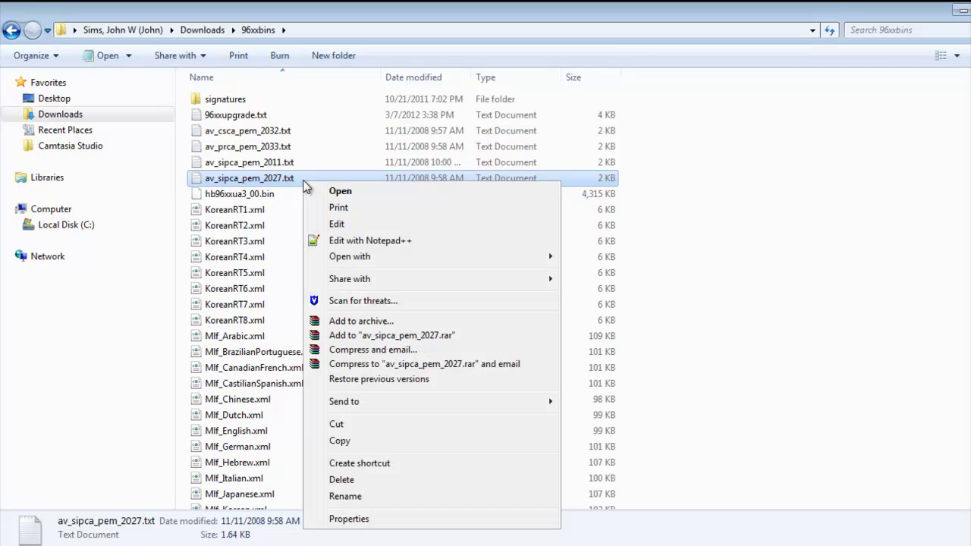
# Edit the certificate in Notepad, copy all its text from BEGIN to END CERTIFICATE, and close Notepad.
pyautogui.click(364, 225)
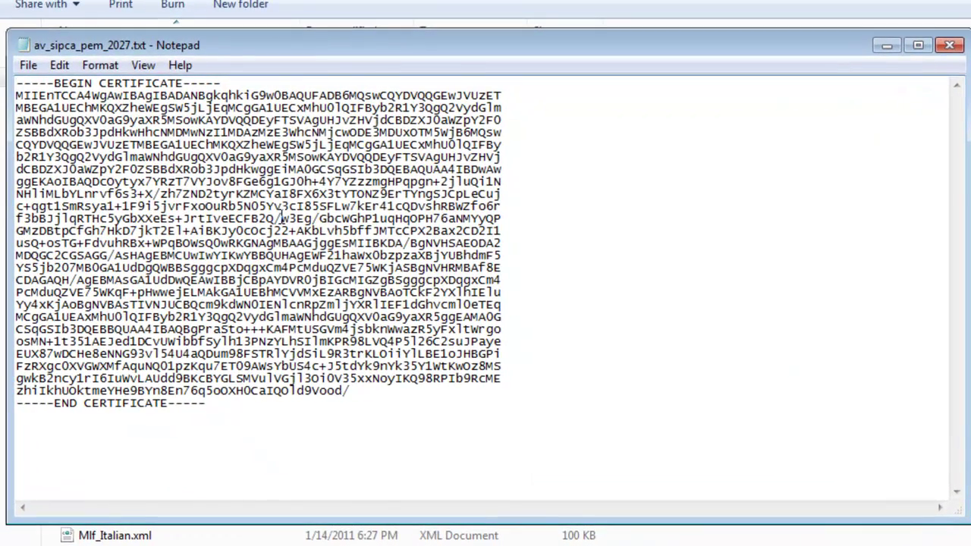
pyautogui.click(239, 396)
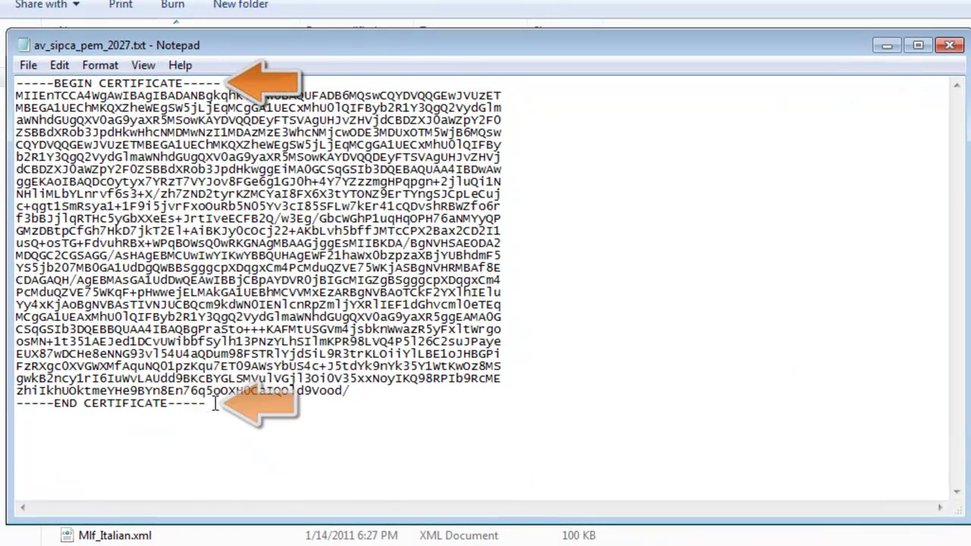
pyautogui.moveTo(215, 404); pyautogui.dragTo(15, 82)
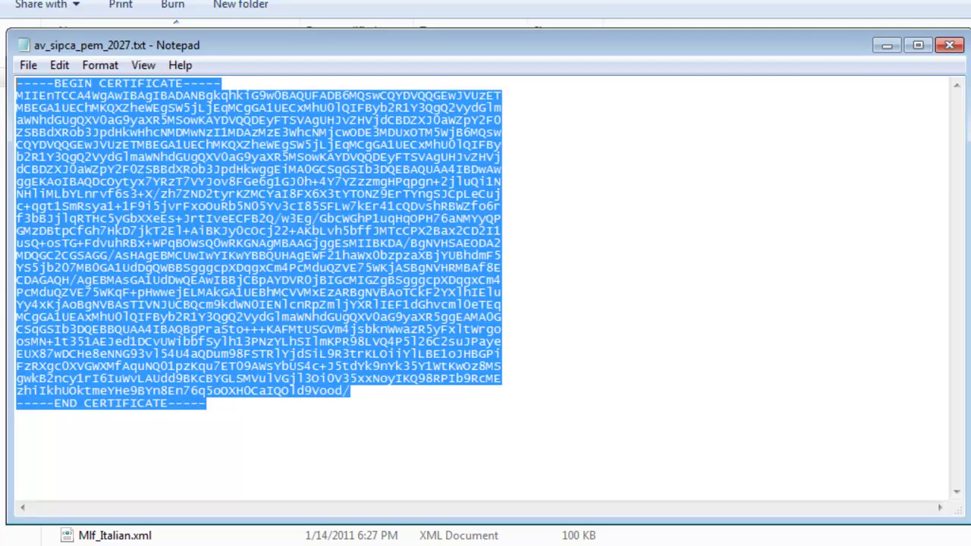
pyautogui.rightClick(180, 224)
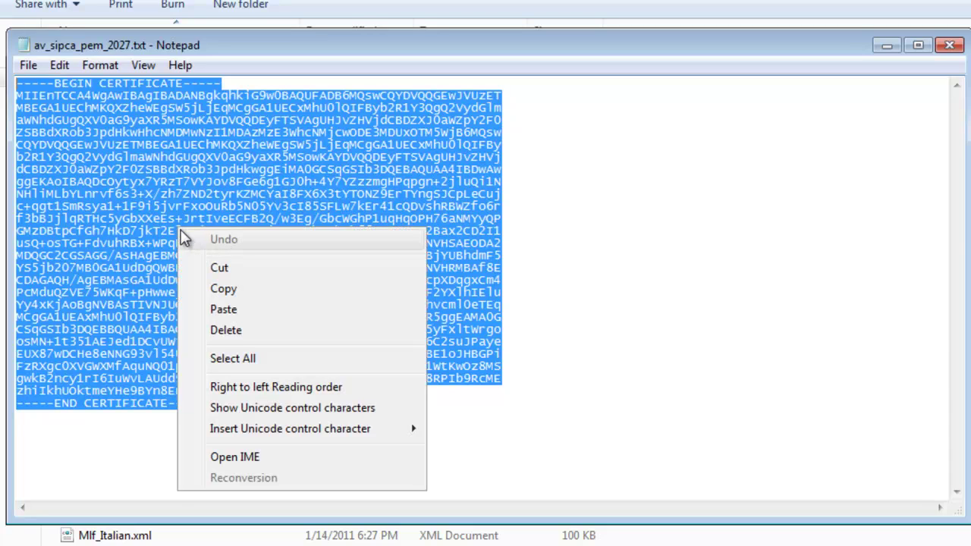
pyautogui.click(223, 289)
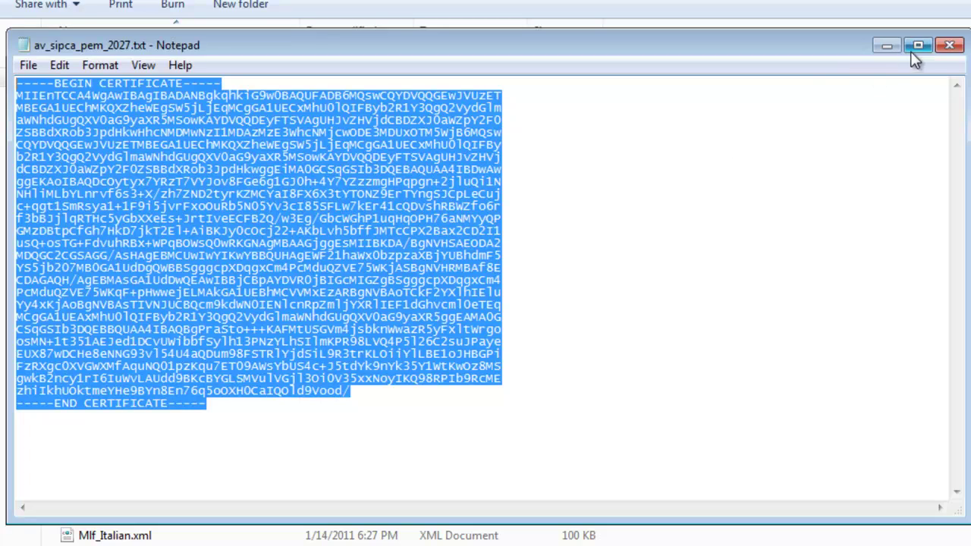
pyautogui.click(945, 48)
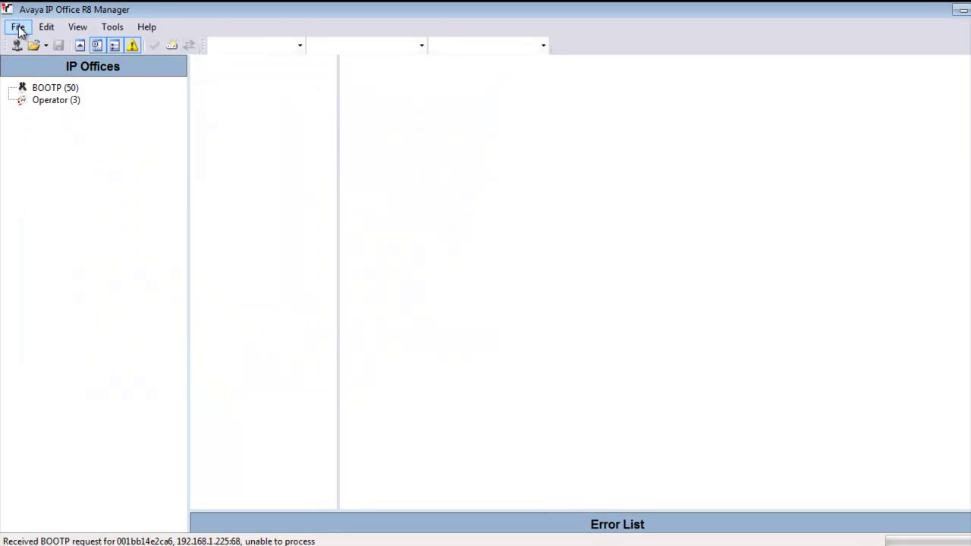
# Open Advanced Security Settings for SIMSB5800 and log in with the security service password.
pyautogui.click(18, 27)
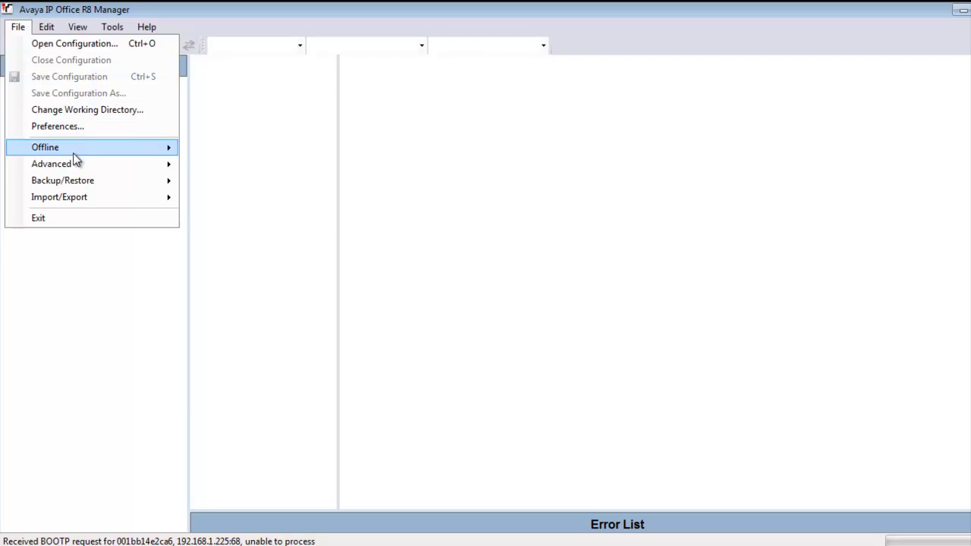
pyautogui.moveTo(74, 165)
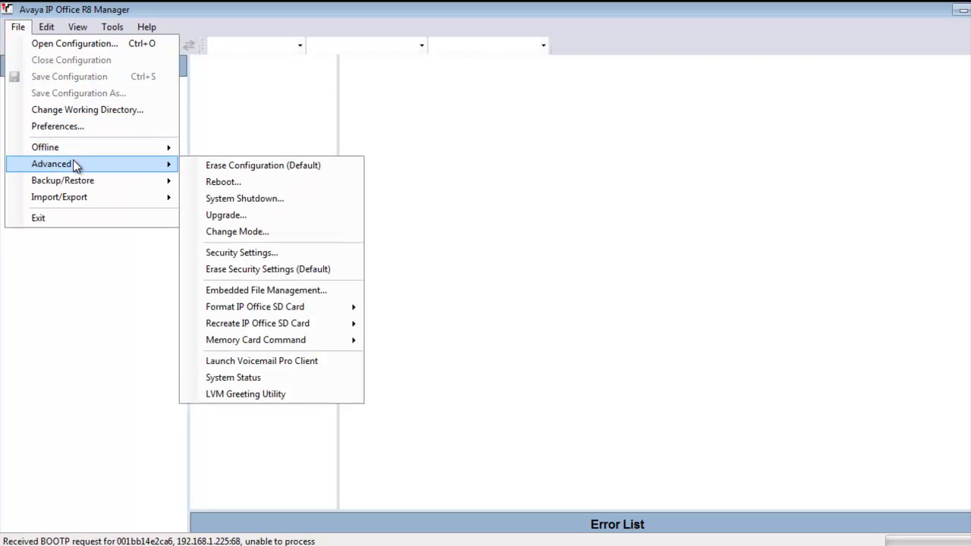
pyautogui.click(295, 253)
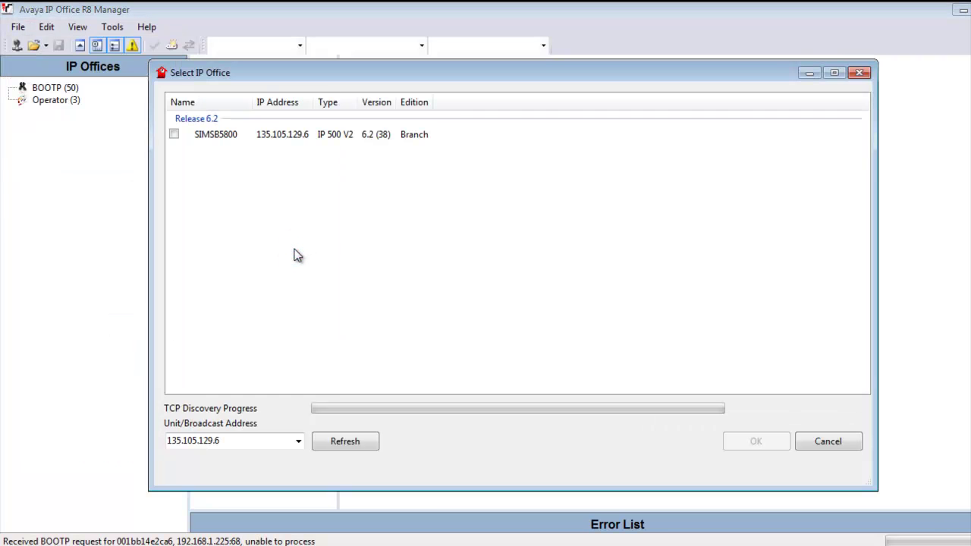
pyautogui.click(174, 134)
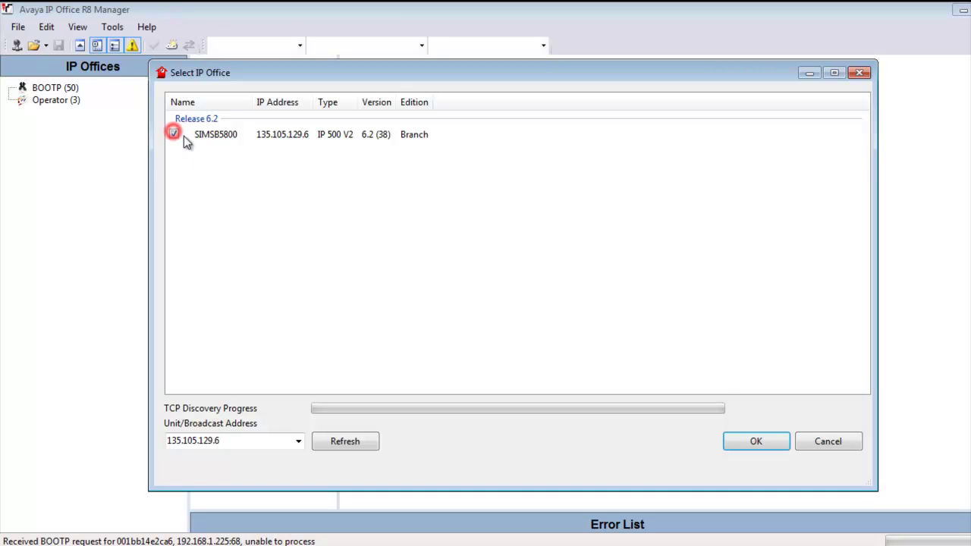
pyautogui.press('Return')
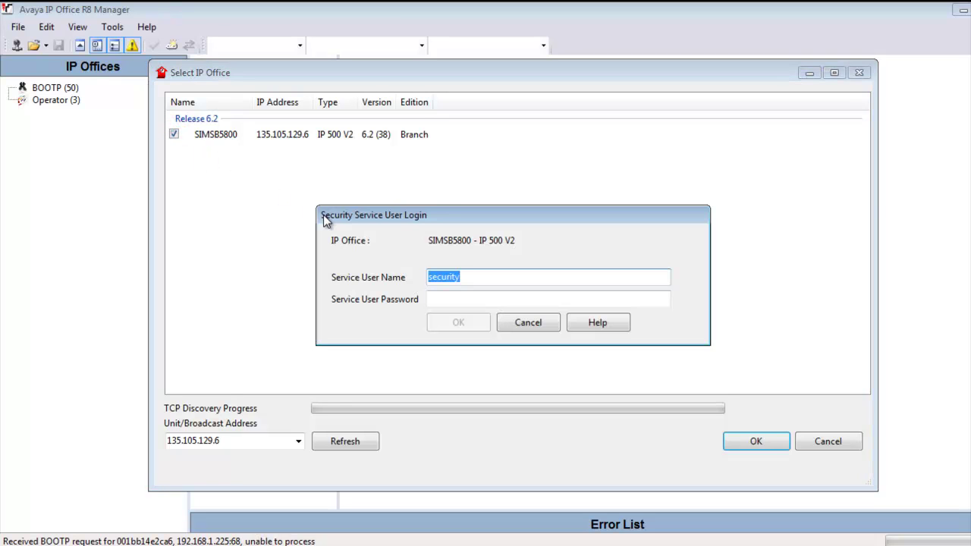
pyautogui.press('Tab')
pyautogui.write('••••••••')
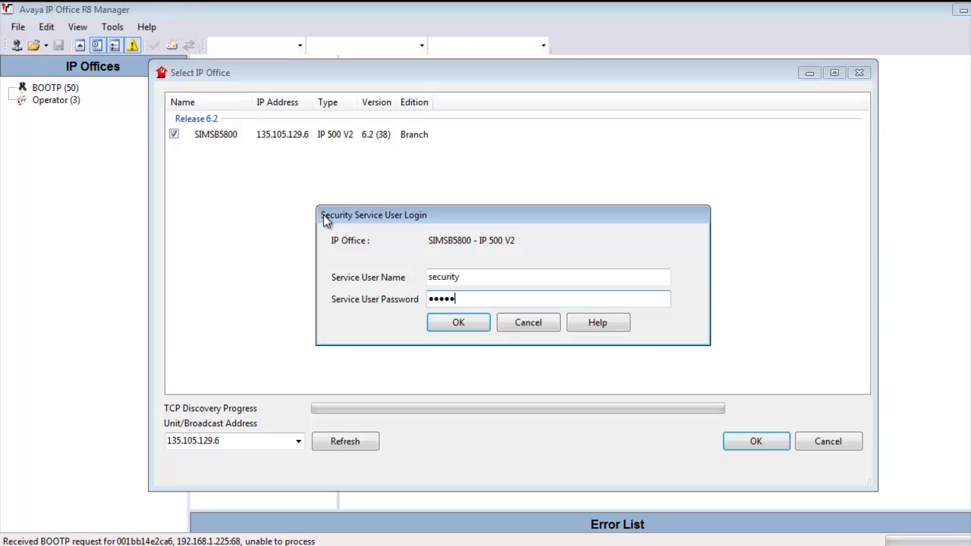
pyautogui.write('•')
pyautogui.press('Return')
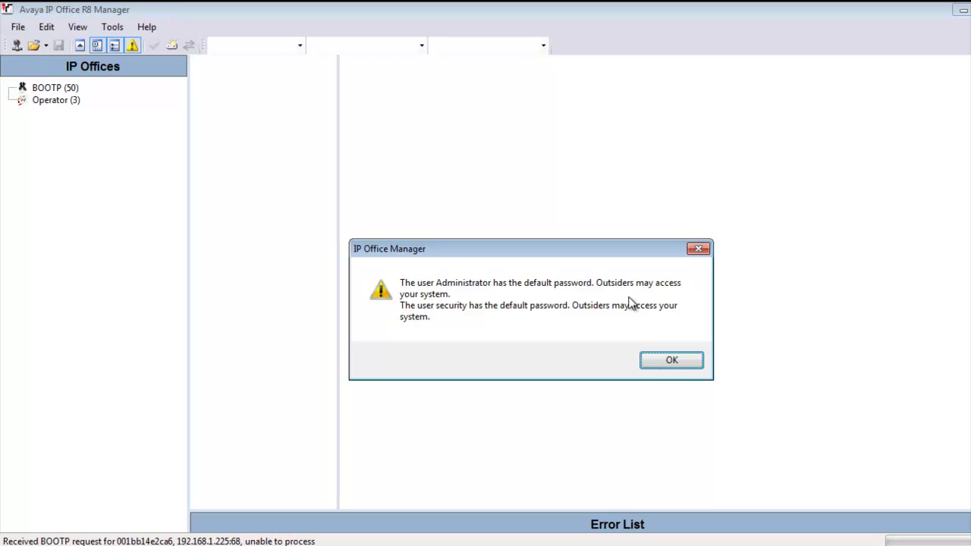
# Dismiss the default-password warning and show SIMSB5800's System Certificates settings.
pyautogui.click(683, 359)
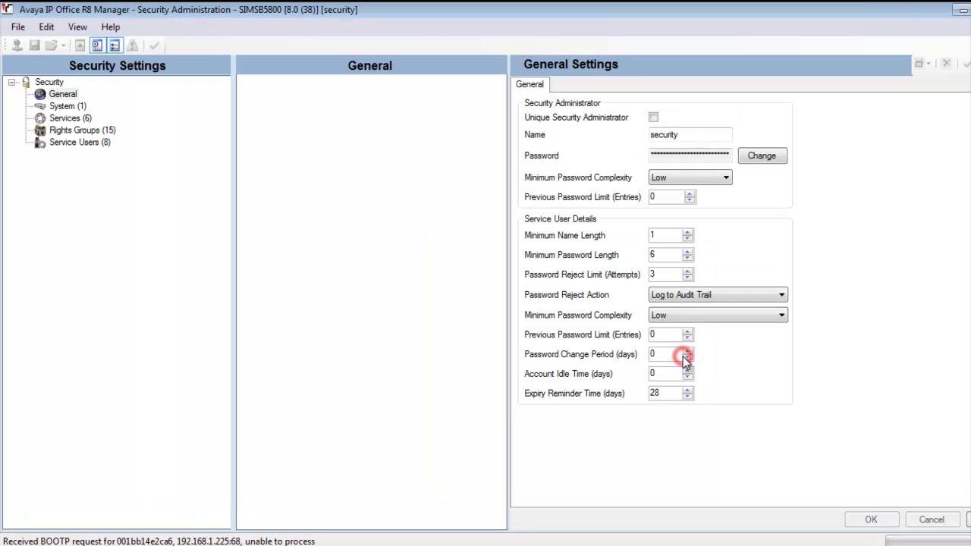
pyautogui.click(56, 107)
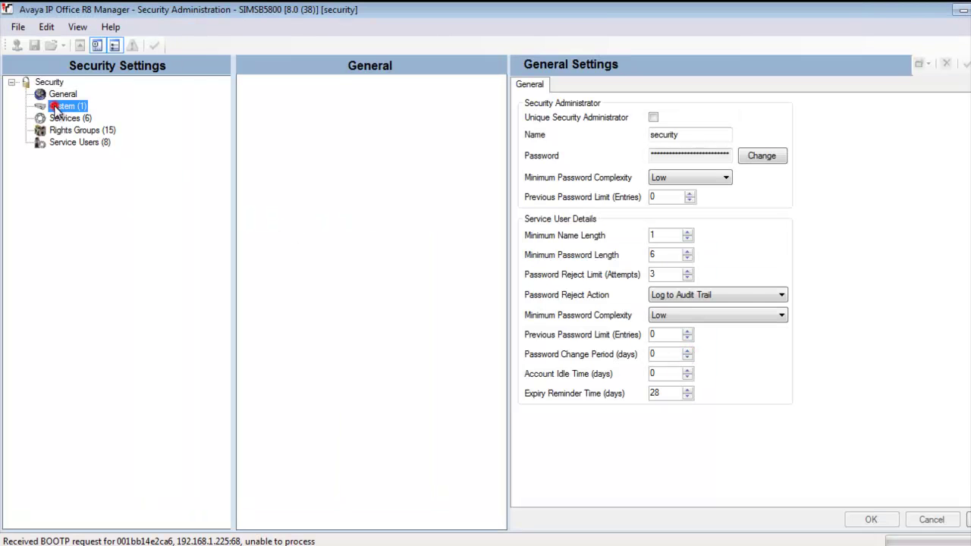
pyautogui.click(684, 80)
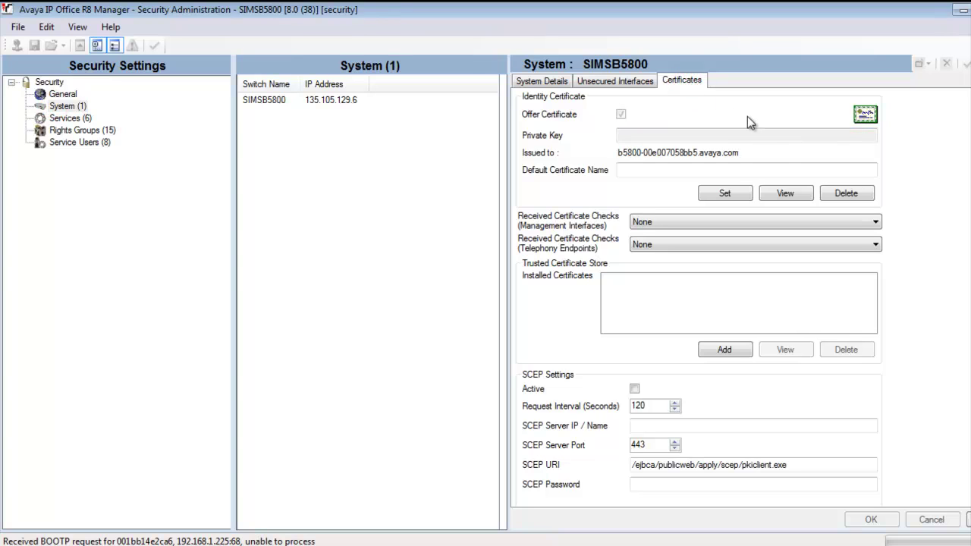
pyautogui.click(751, 155)
# Add a trusted certificate with the 'Paste from clipboard' certificate source.
pyautogui.click(610, 286)
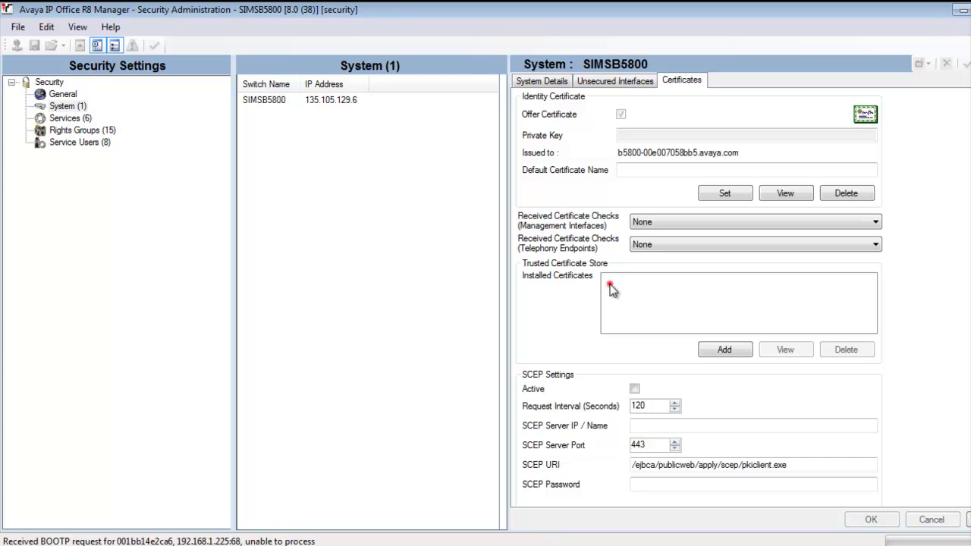
pyautogui.click(748, 351)
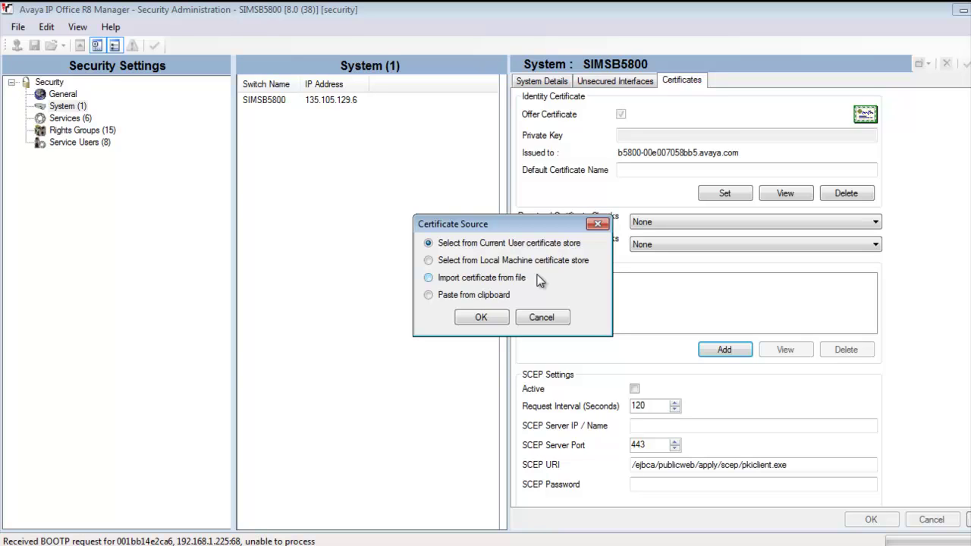
pyautogui.click(486, 295)
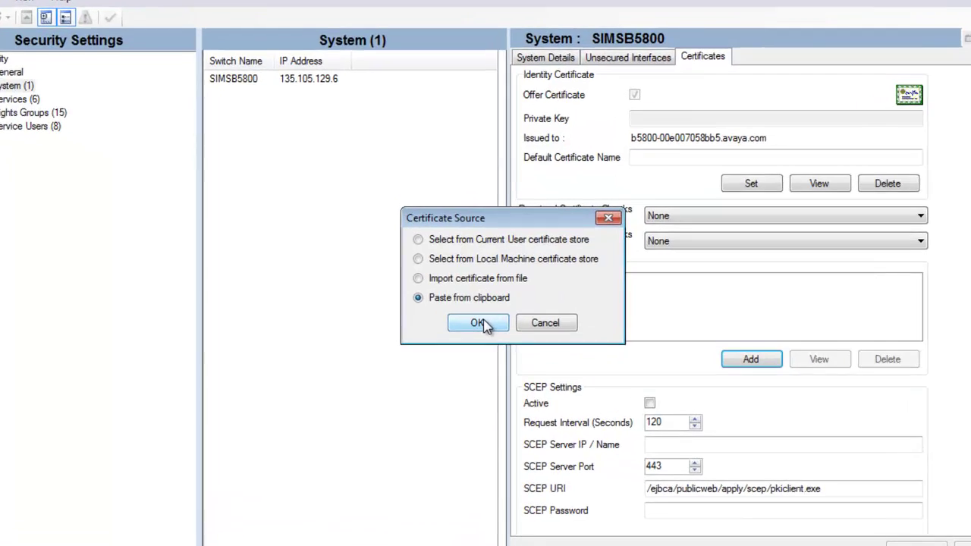
pyautogui.click(478, 323)
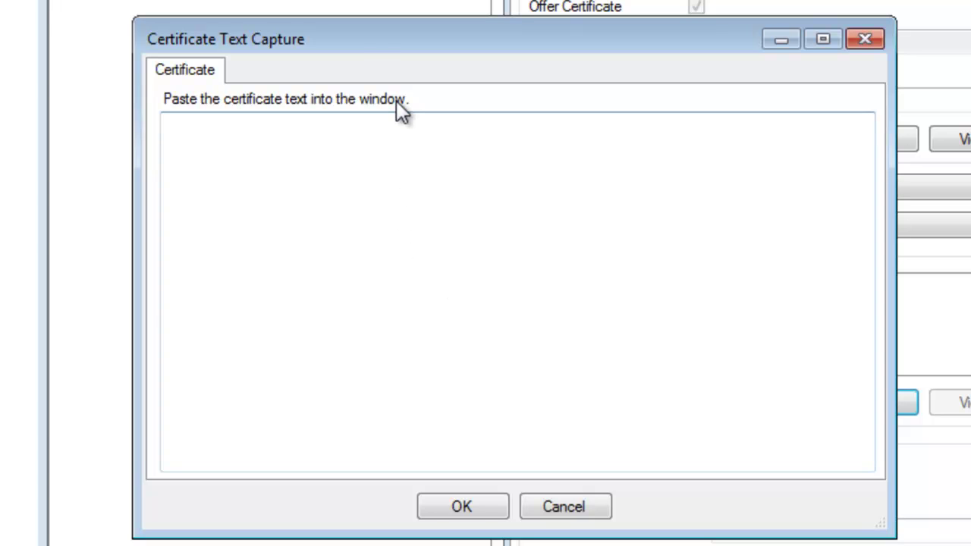
# Paste the PEM certificate text into the capture box, check it, and accept it.
pyautogui.click(319, 37)
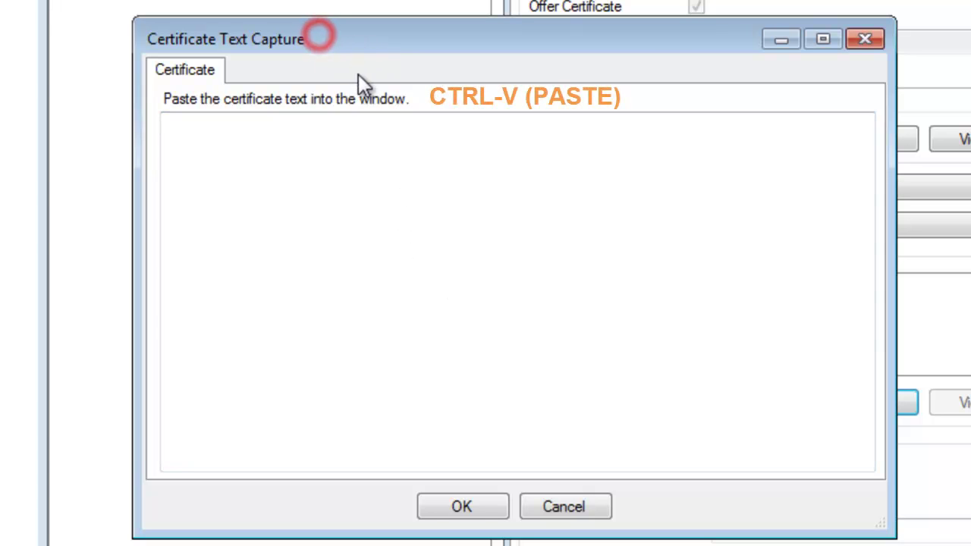
pyautogui.click(255, 135)
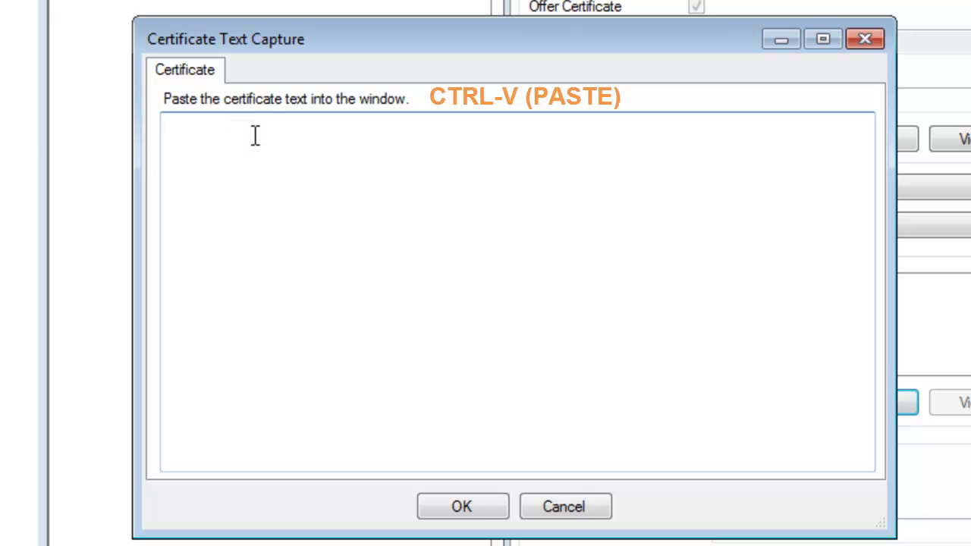
pyautogui.hotkey('ctrl', 'v')
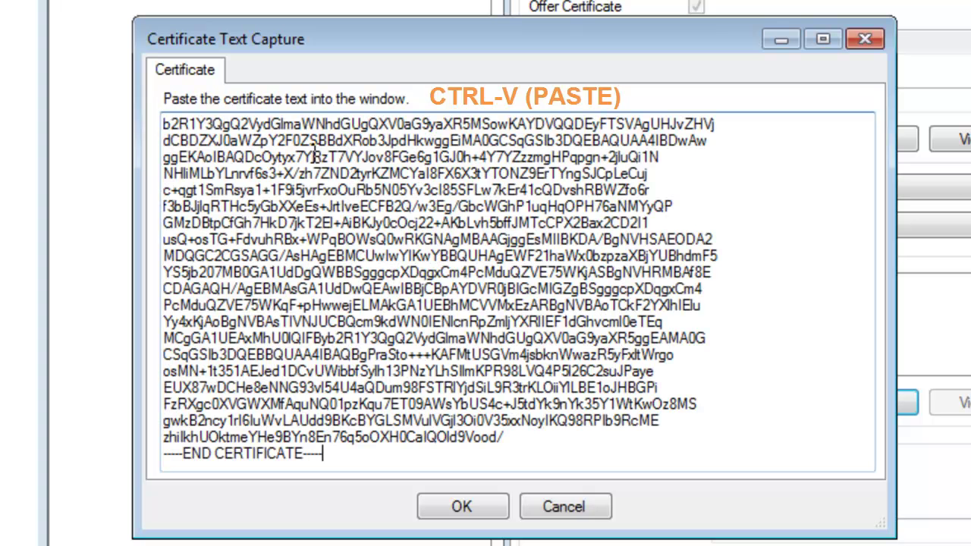
pyautogui.moveTo(346, 450); pyautogui.dragTo(163, 453)
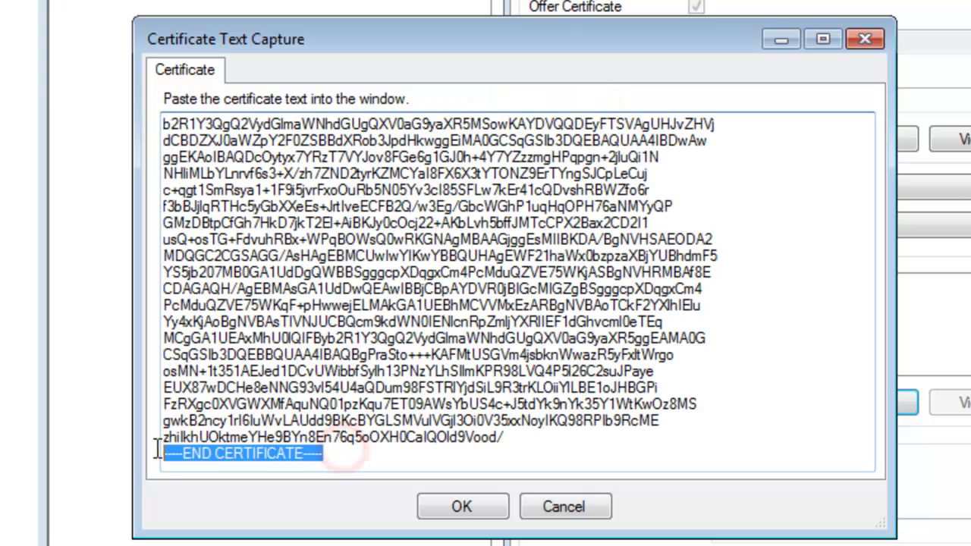
pyautogui.moveTo(400, 406); pyautogui.dragTo(412, 68)
pyautogui.moveTo(352, 114); pyautogui.dragTo(132, 128)
pyautogui.click(434, 189)
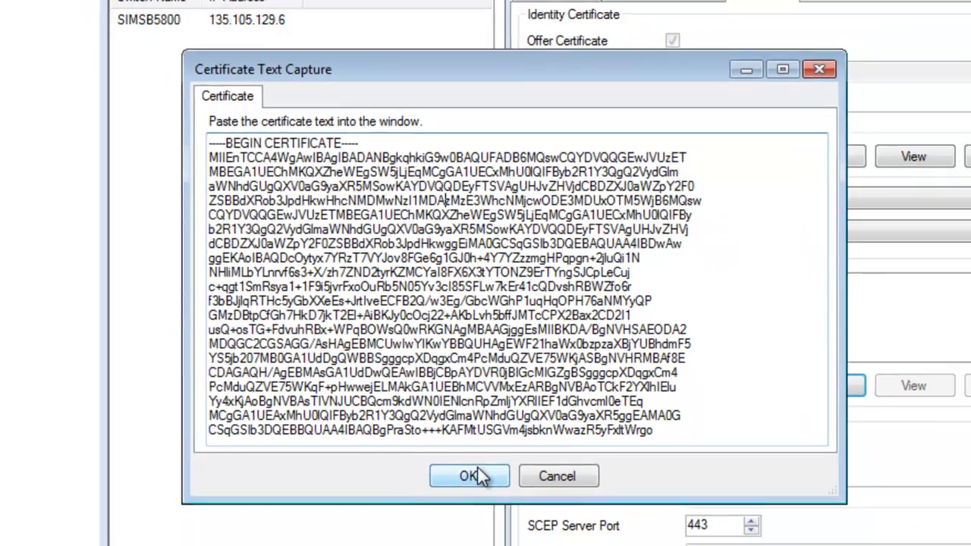
pyautogui.click(462, 507)
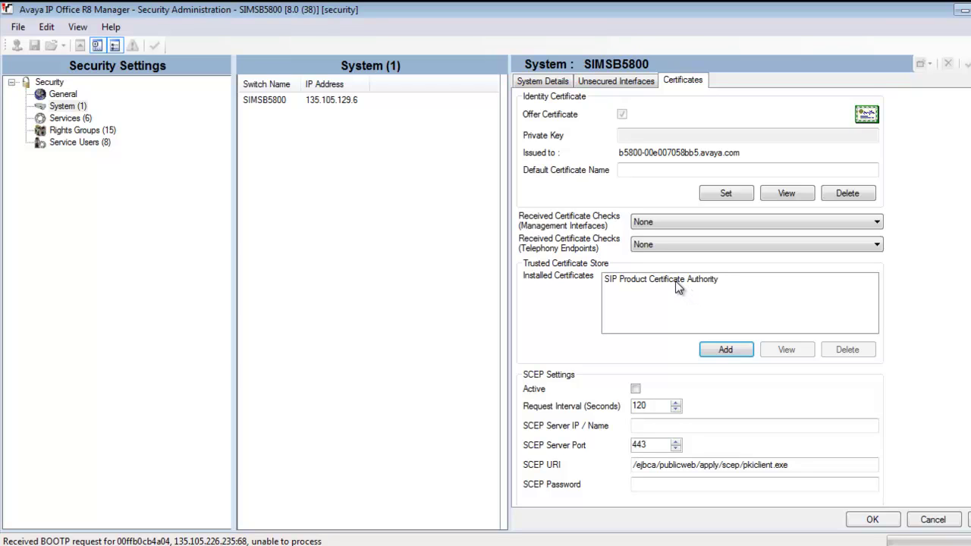
pyautogui.click(675, 281)
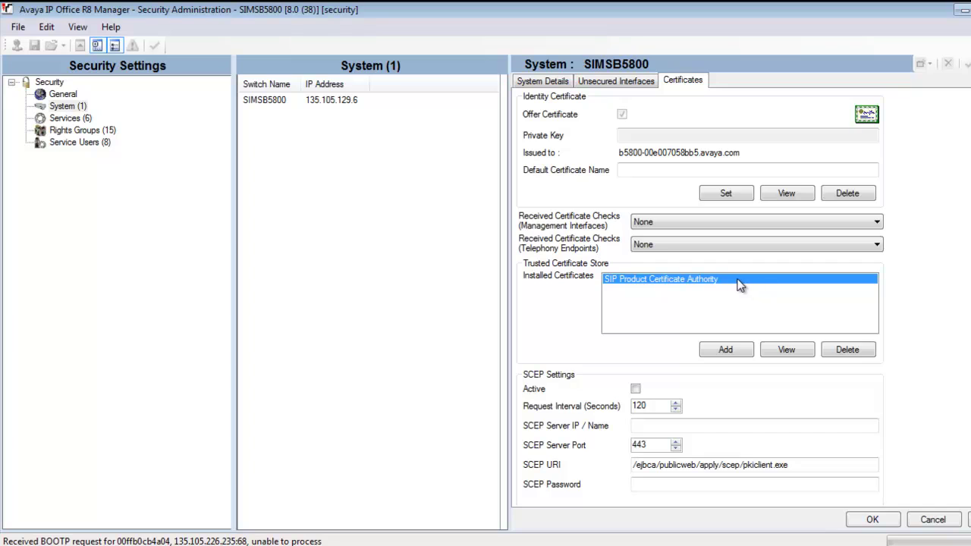
pyautogui.click(767, 345)
pyautogui.click(339, 152)
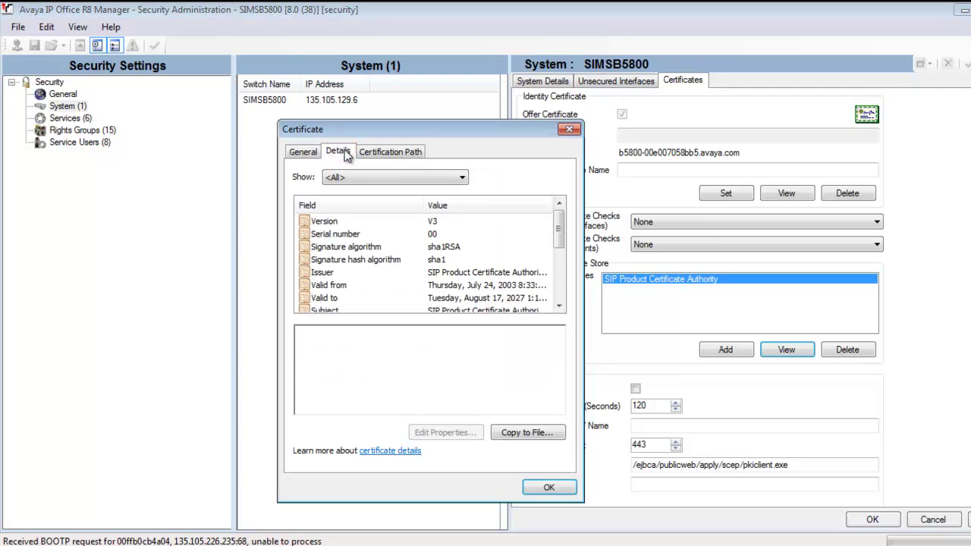
pyautogui.click(522, 272)
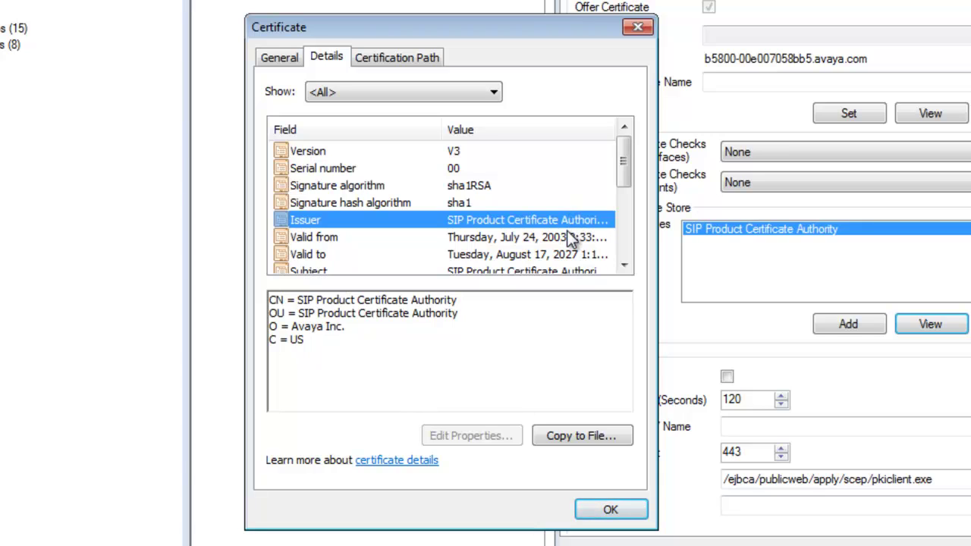
pyautogui.click(568, 237)
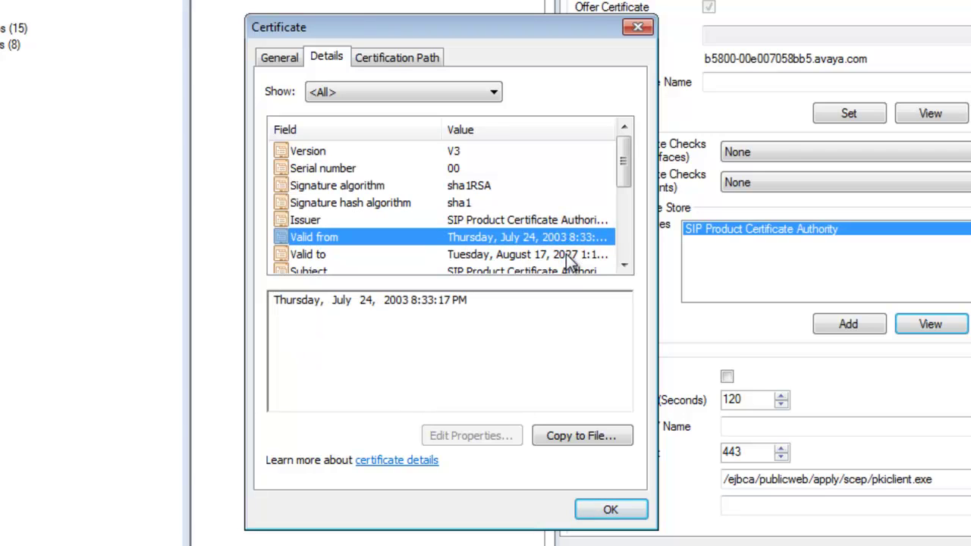
pyautogui.click(566, 254)
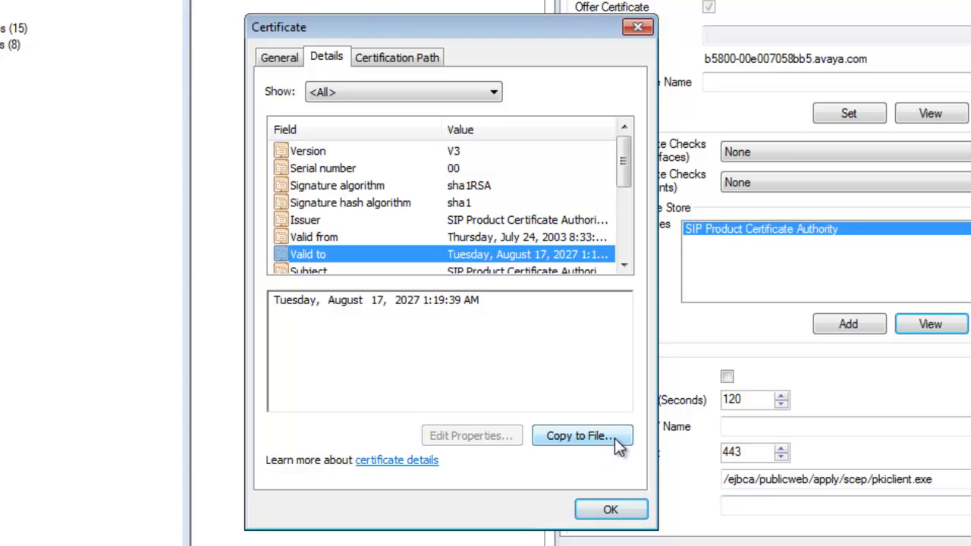
pyautogui.click(613, 511)
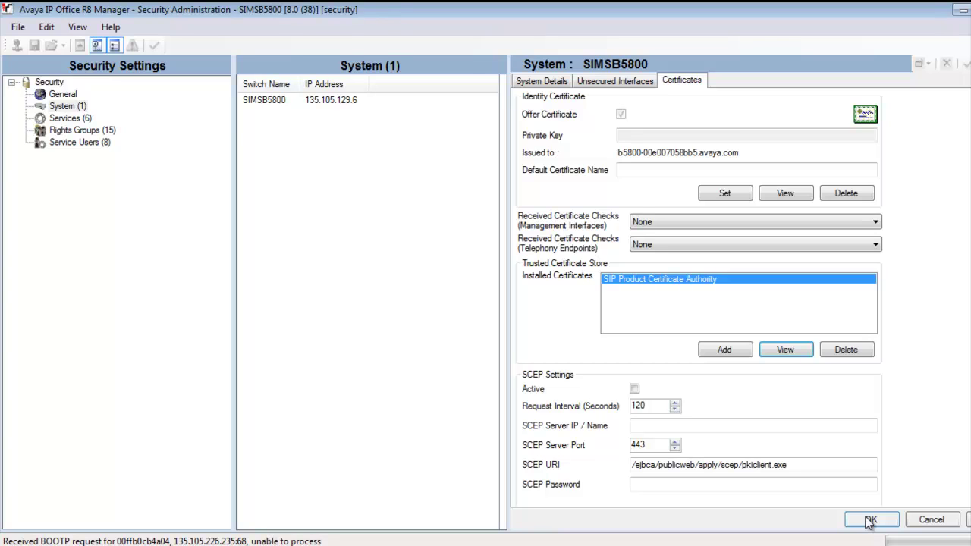
# Apply the SIMSB5800 certificate changes and save the security configuration.
pyautogui.click(869, 520)
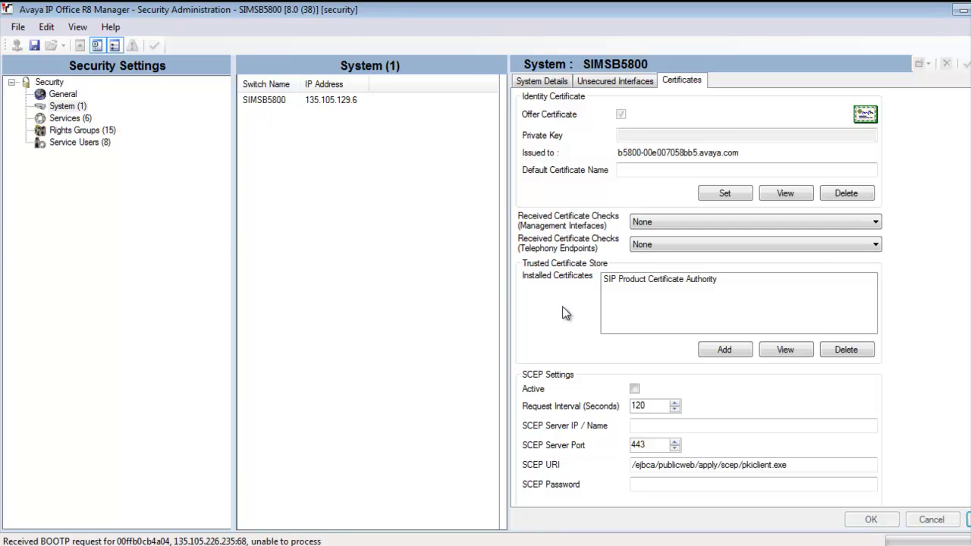
pyautogui.click(35, 44)
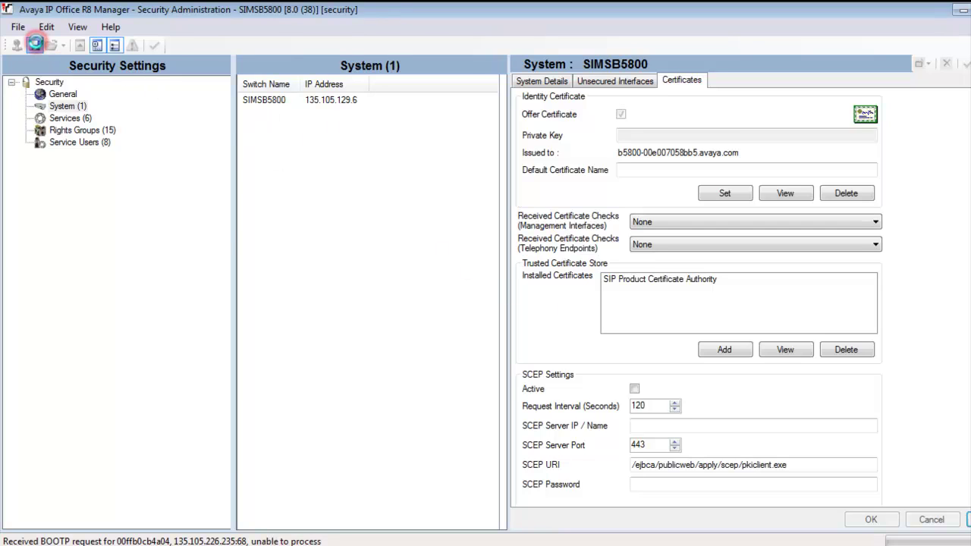